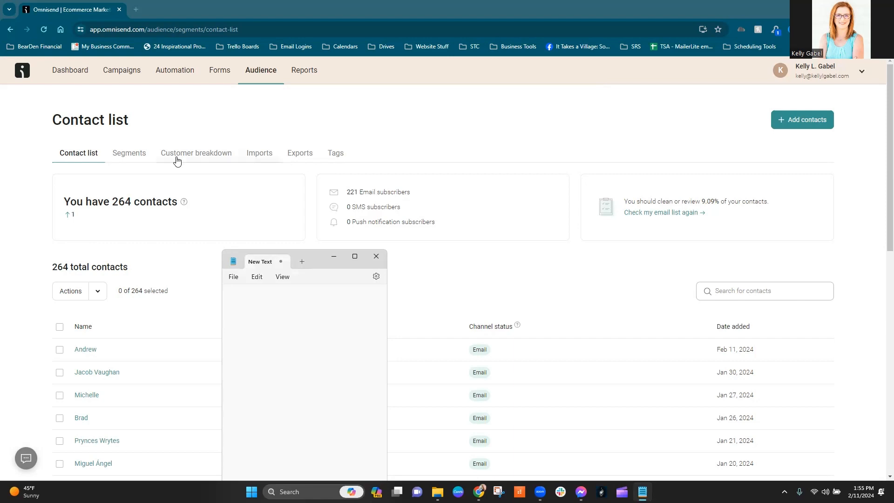
# Open the audience's segment list and look through the existing segments.
pyautogui.click(133, 160)
pyautogui.scroll(-5, 164, 256)
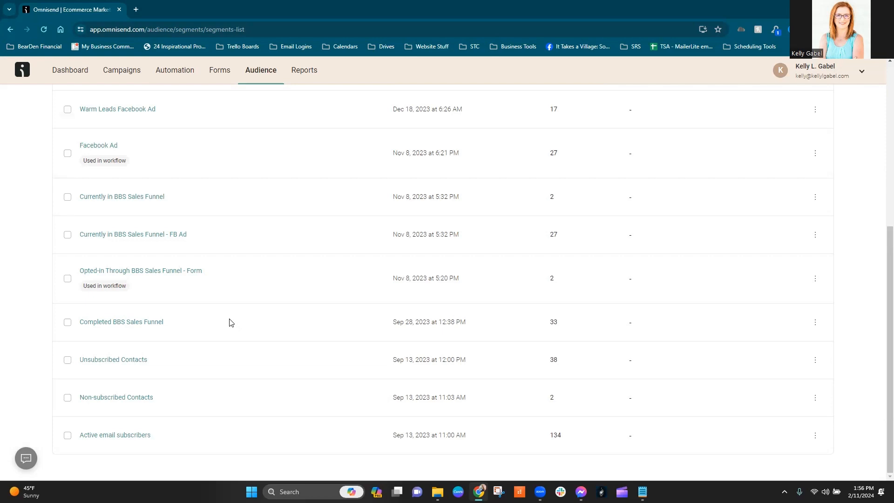
pyautogui.scroll(5, 231, 320)
# Browse the pre-built segment templates offered for a new segment and return to the segment list.
pyautogui.click(781, 130)
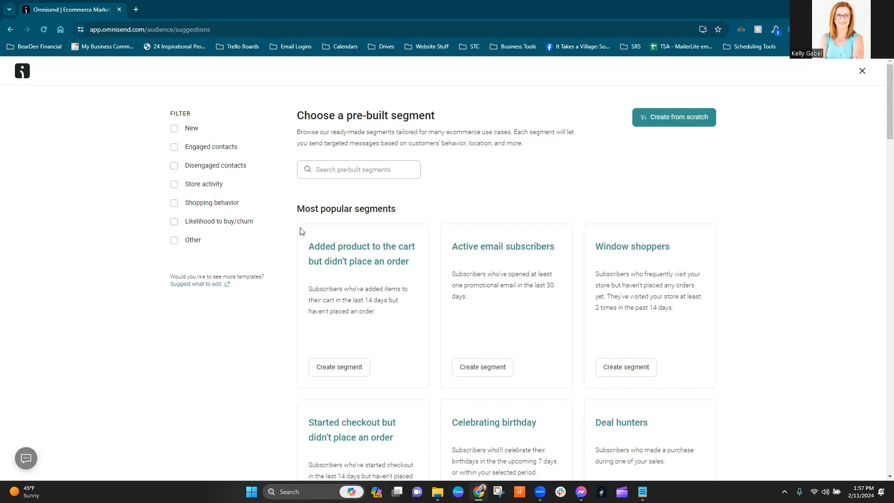
pyautogui.click(370, 169)
pyautogui.scroll(-3, 486, 337)
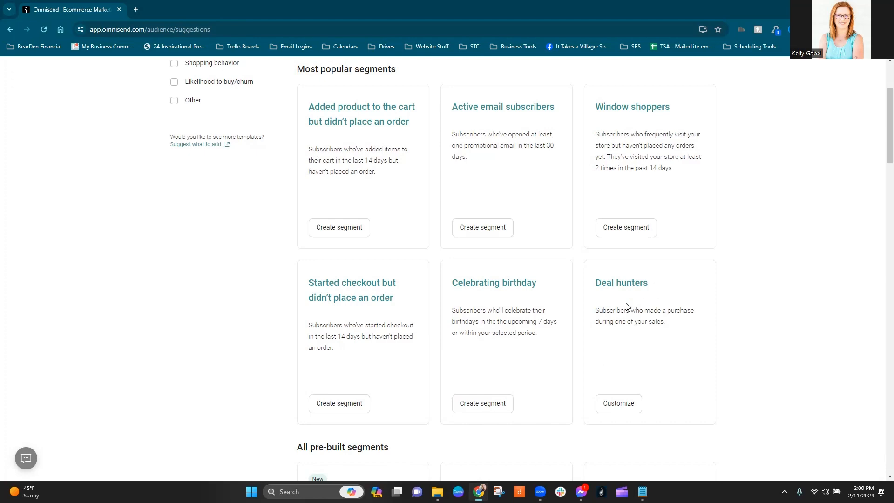
pyautogui.scroll(-4, 637, 308)
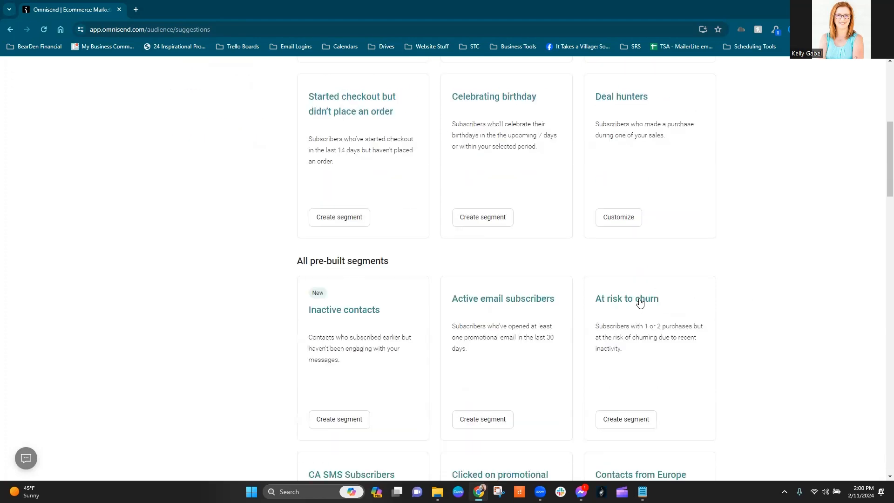
pyautogui.scroll(7, 499, 292)
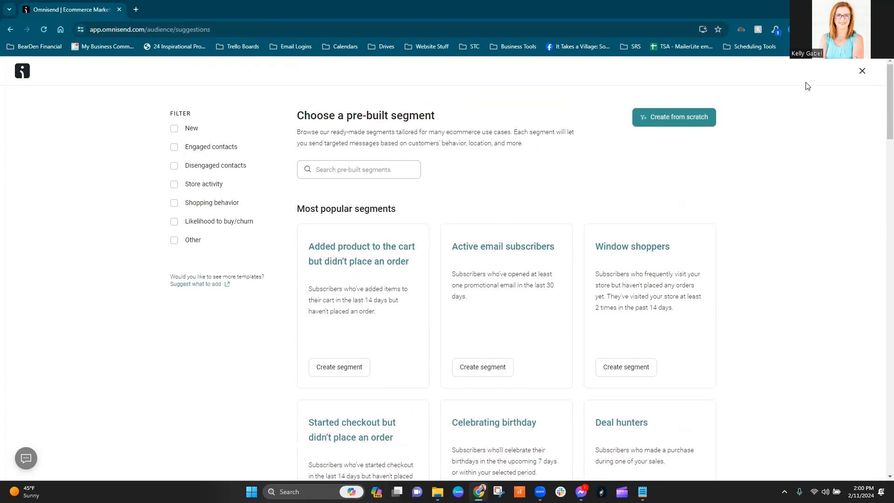
pyautogui.click(862, 72)
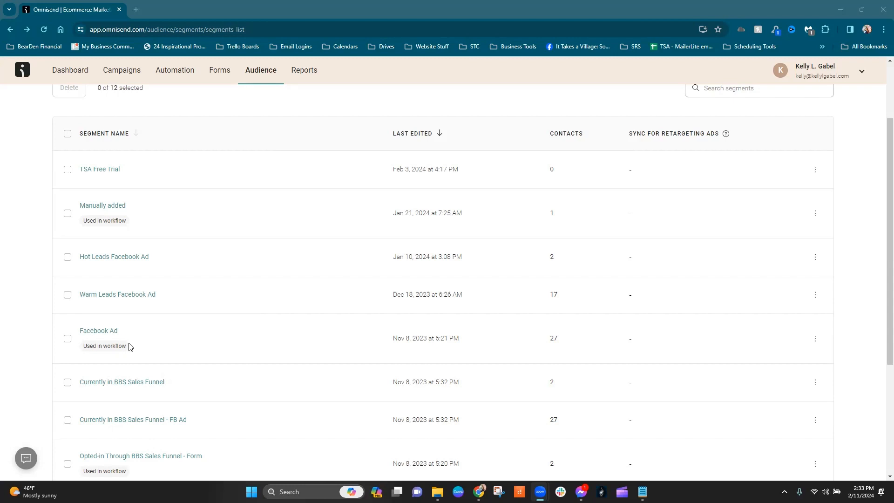
# Examine the filter conditions of the Facebook Ad, Warm Leads Facebook Ad and Hot Leads Facebook Ad segments.
pyautogui.click(103, 332)
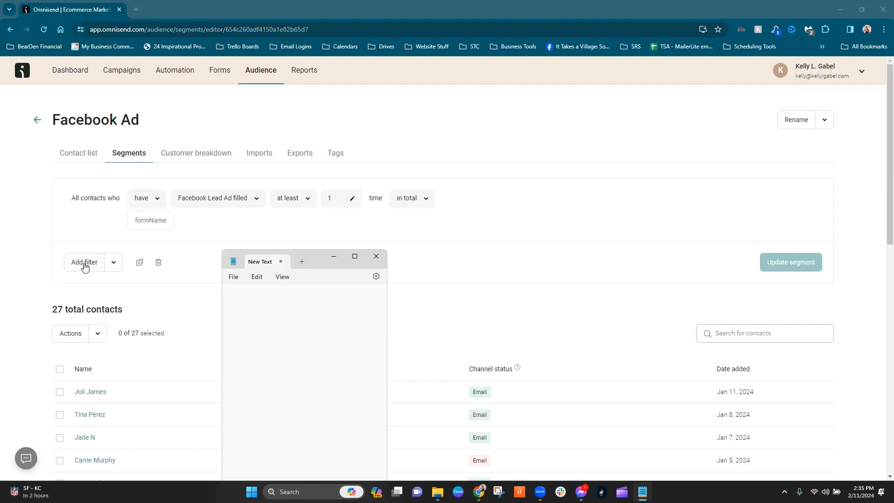
pyautogui.click(37, 123)
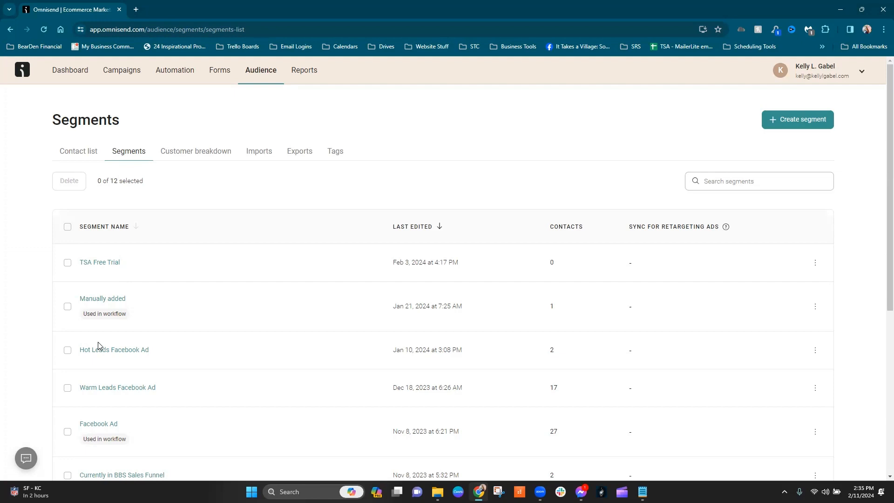
pyautogui.click(130, 388)
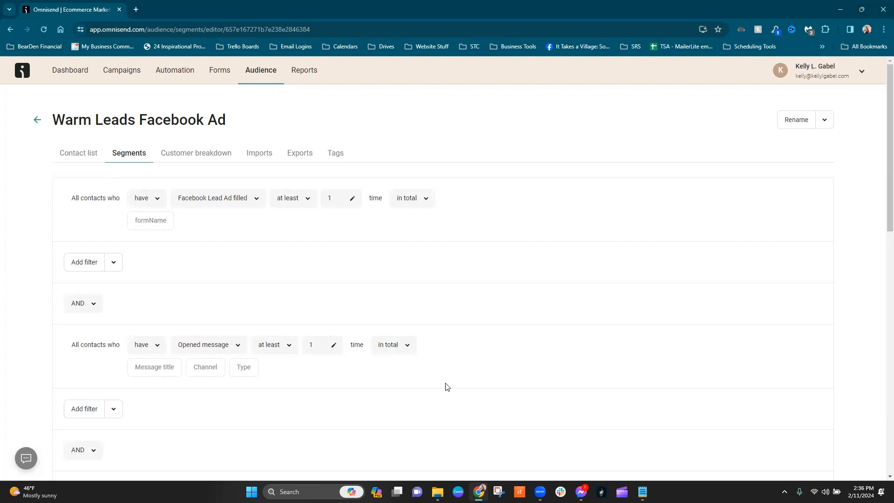
pyautogui.scroll(-1, 446, 387)
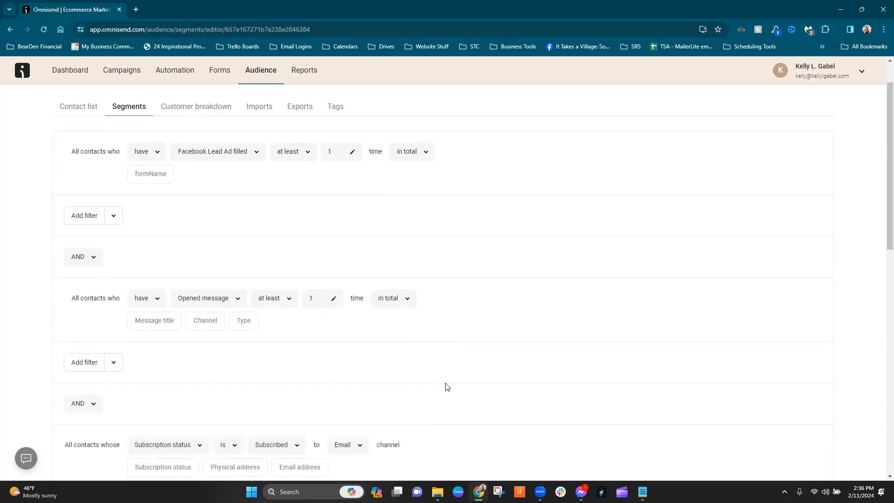
pyautogui.scroll(-1, 446, 386)
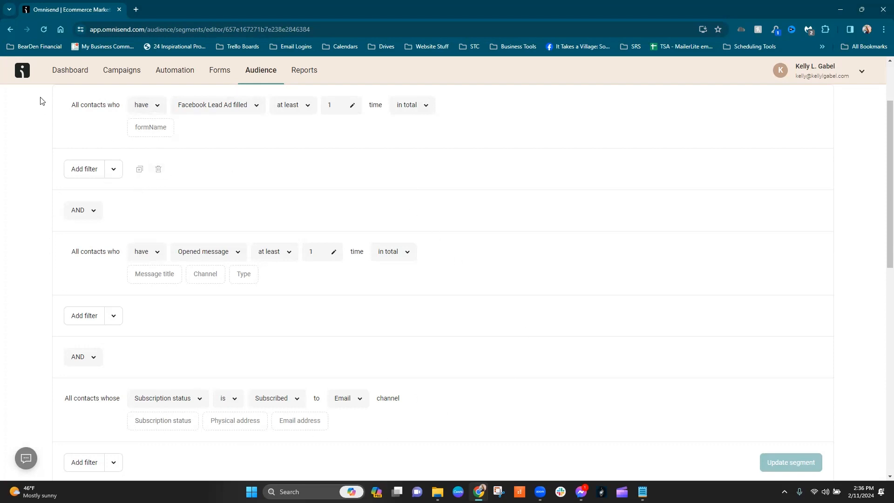
pyautogui.click(11, 29)
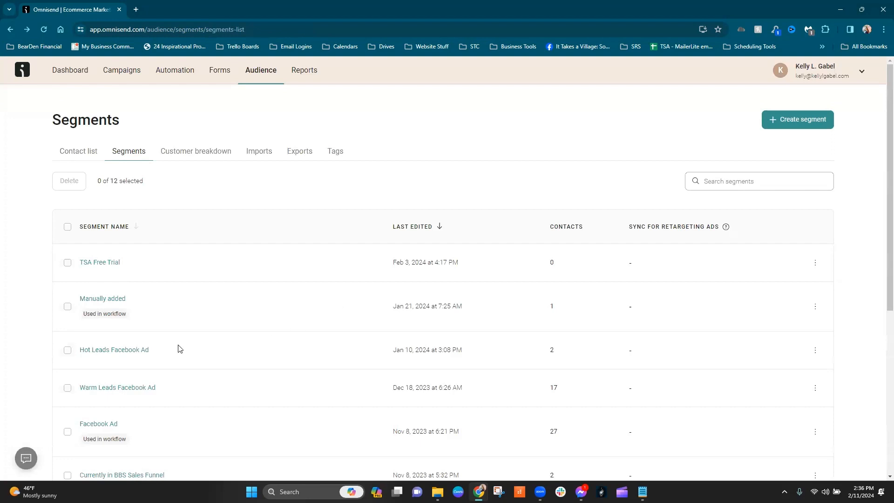
pyautogui.click(114, 351)
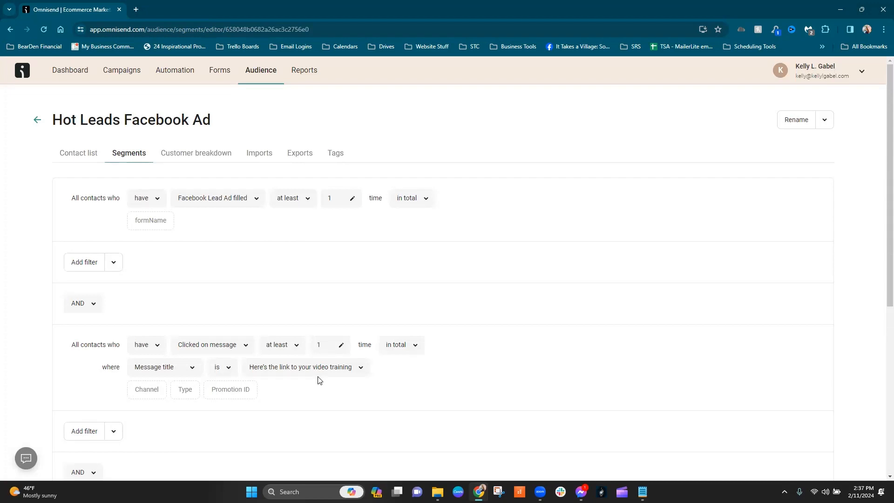
pyautogui.scroll(-2, 320, 380)
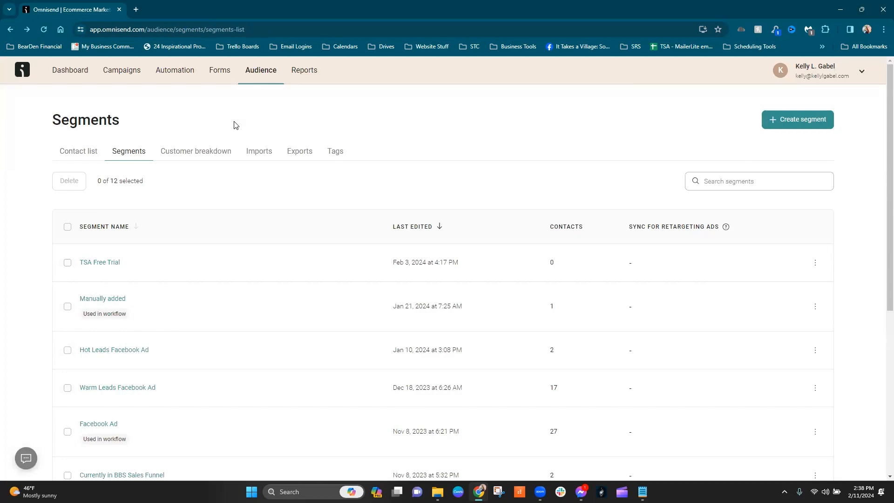
# Create a segment from scratch with a filter for contacts whose subscription status is Subscribed to the Email channel.
pyautogui.click(792, 119)
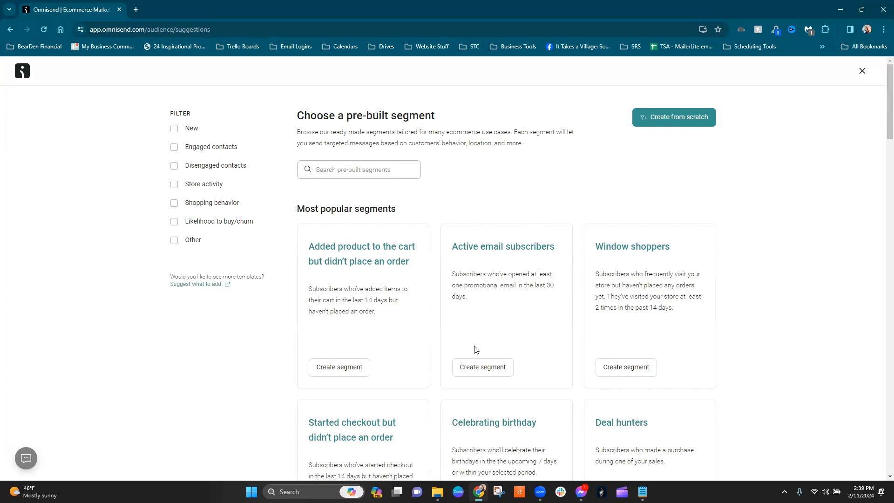
pyautogui.click(666, 119)
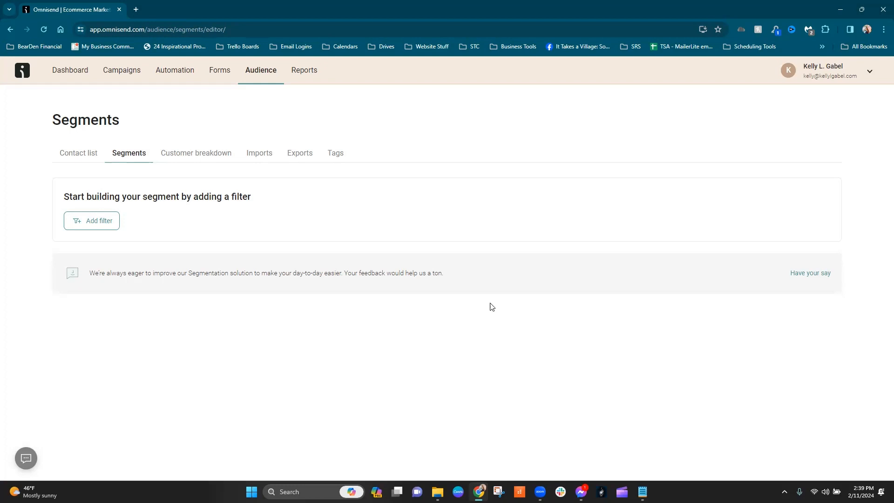
pyautogui.click(78, 218)
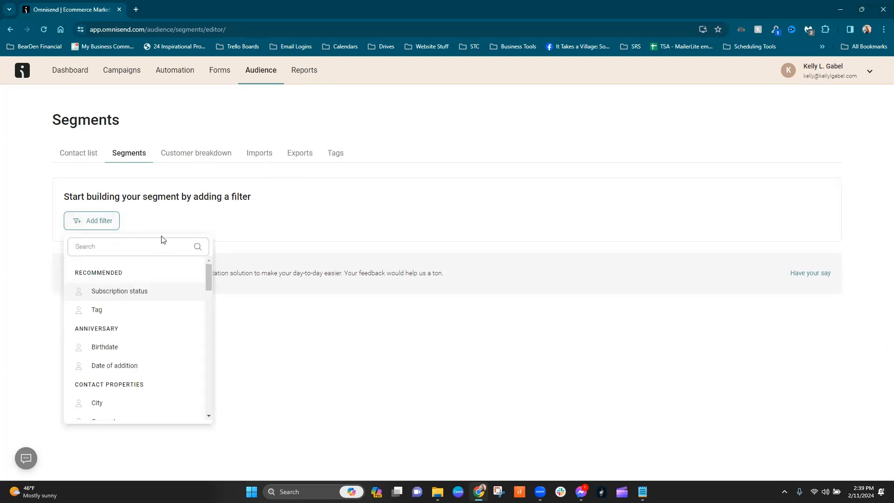
pyautogui.click(134, 293)
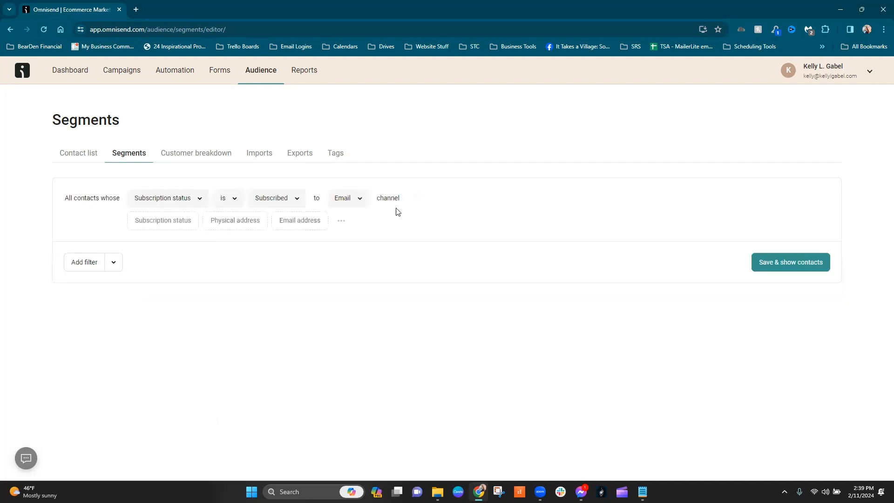
pyautogui.click(353, 204)
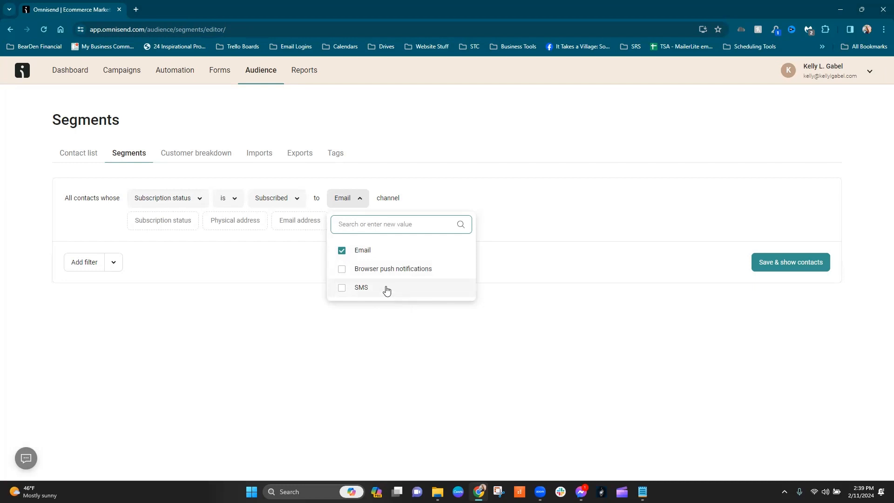
pyautogui.click(613, 255)
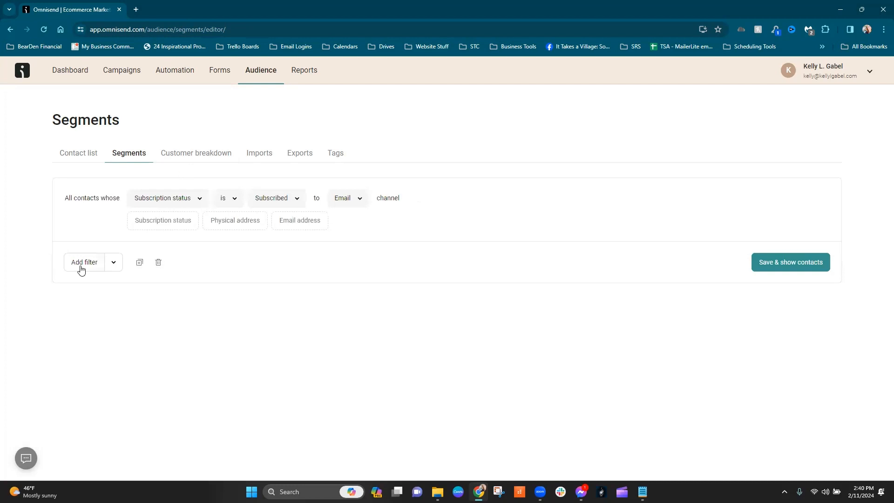
# Try adding a separate OR group of filters below the subscription condition and delete the empty group.
pyautogui.click(114, 263)
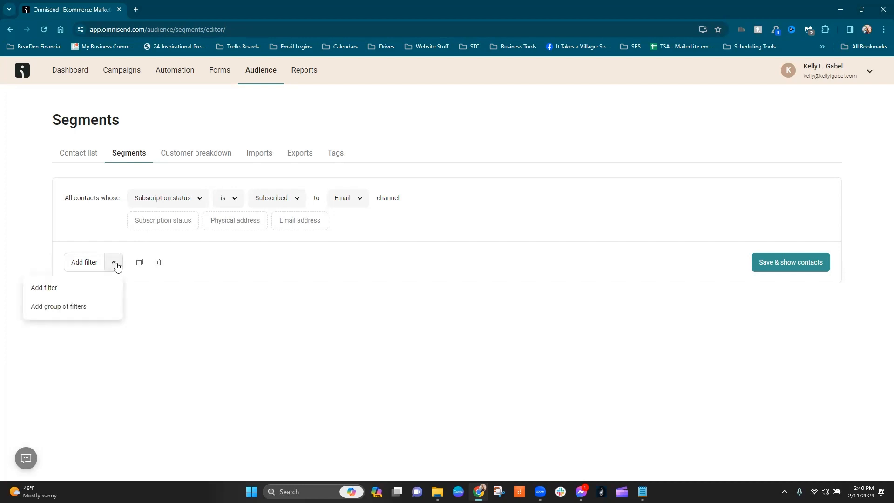
pyautogui.click(79, 309)
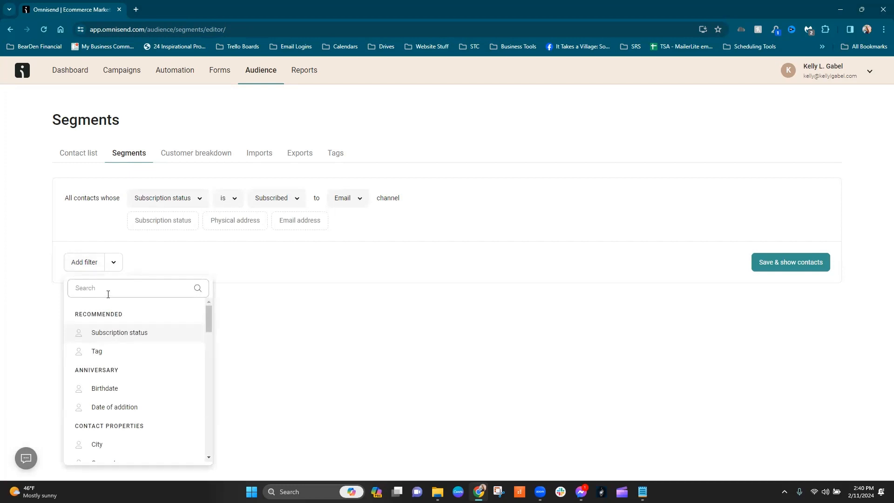
pyautogui.click(114, 265)
pyautogui.click(83, 317)
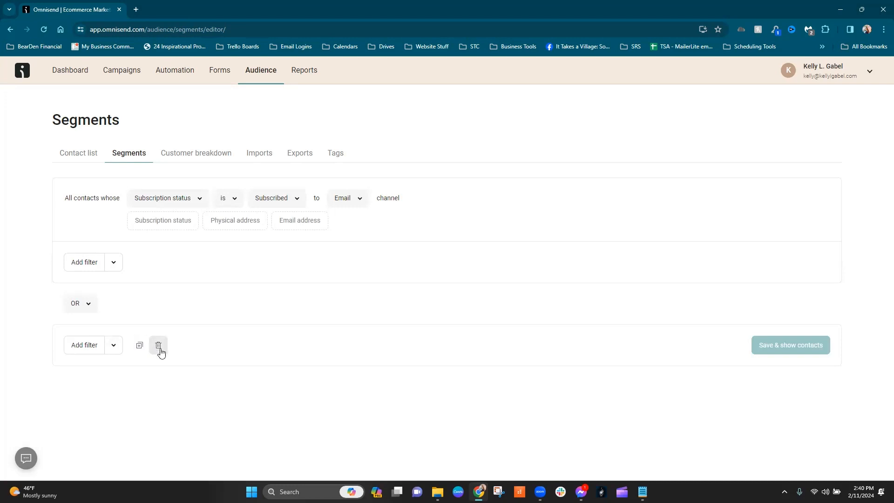
pyautogui.click(158, 351)
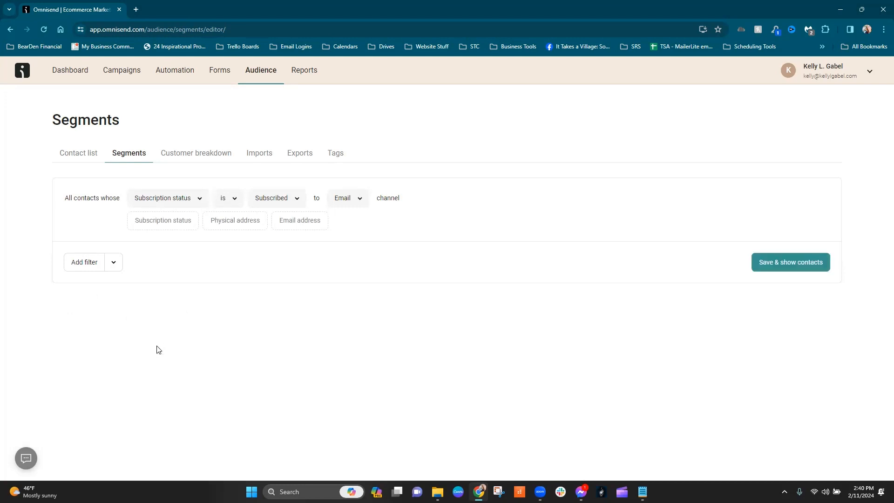
# Add an Opened message engagement filter to the segment, beneath the subscription status condition.
pyautogui.click(75, 269)
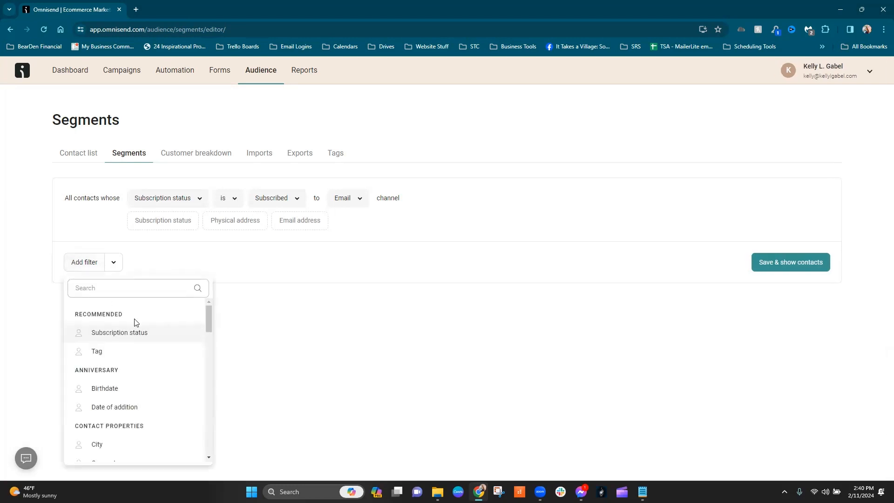
pyautogui.scroll(-3, 171, 351)
pyautogui.scroll(-5, 175, 351)
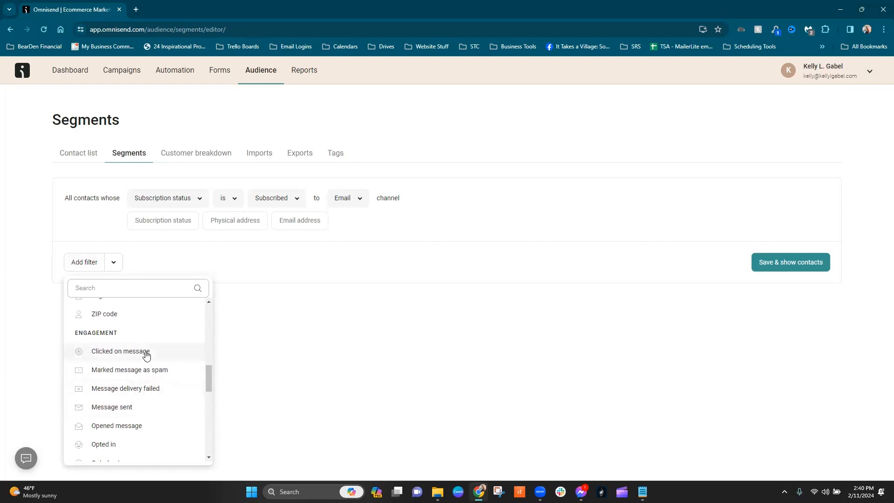
pyautogui.scroll(-1, 175, 369)
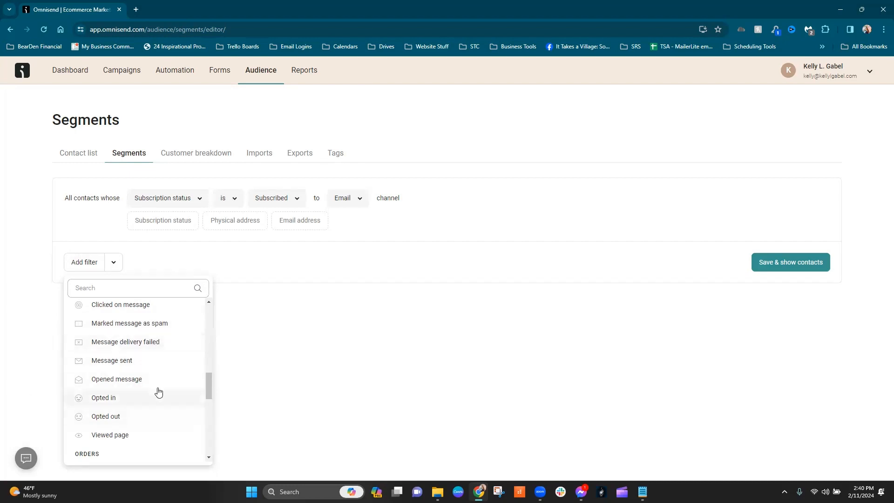
pyautogui.click(132, 383)
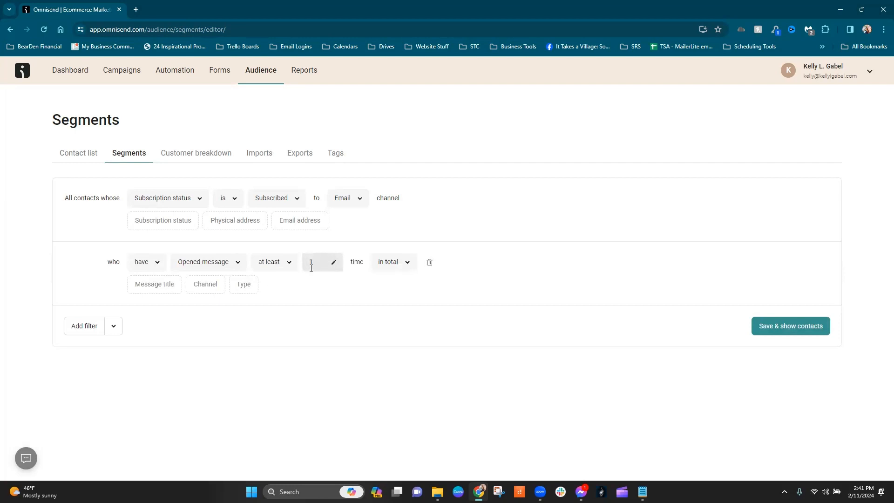
# Set the Opened message filter's time frame to in the last 30 days.
pyautogui.click(404, 269)
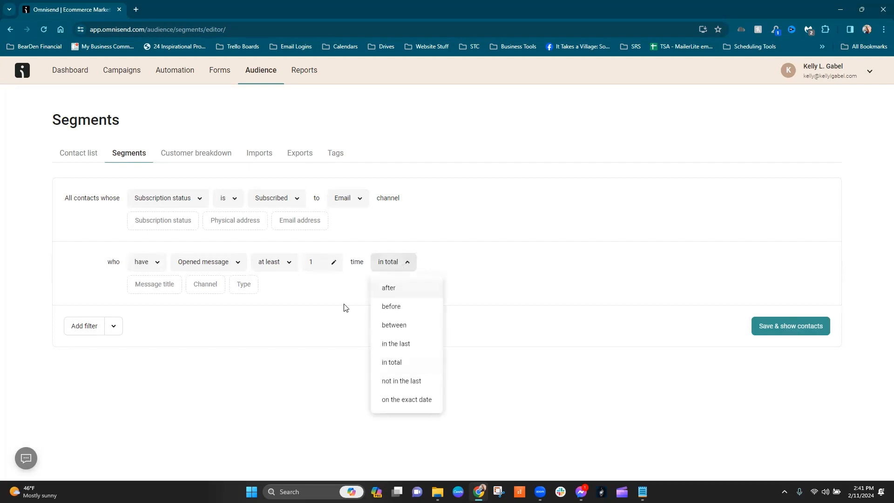
pyautogui.click(399, 350)
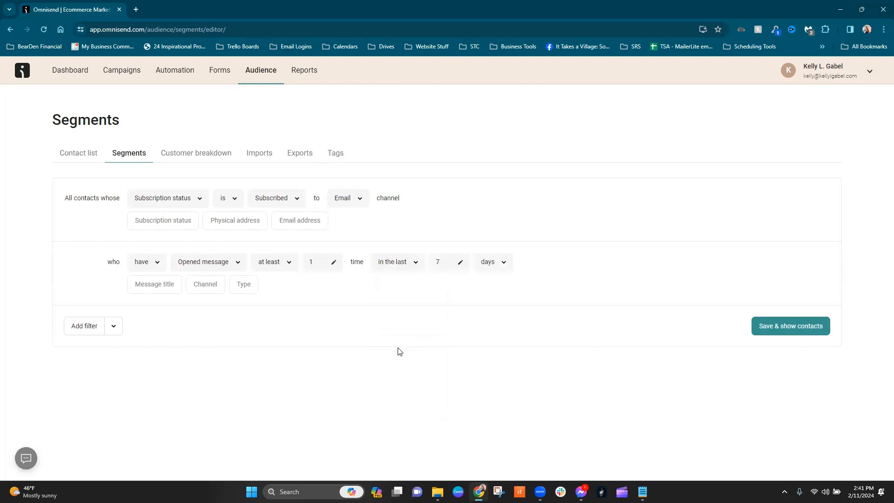
pyautogui.click(461, 264)
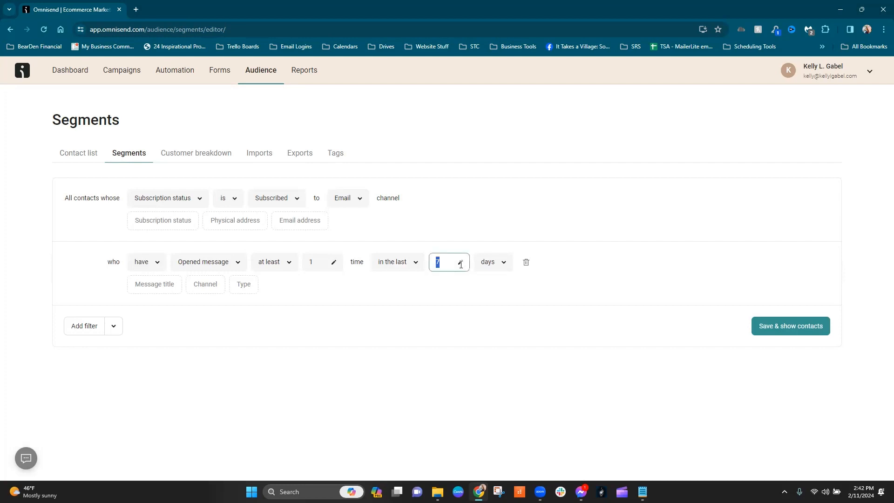
pyautogui.write('30')
# Save the segment as "Test Segment" and view its matching contacts.
pyautogui.click(776, 326)
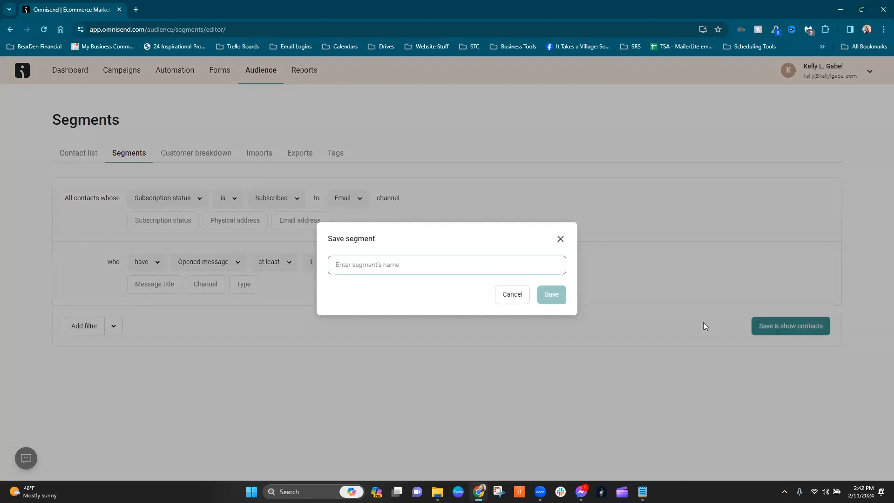
pyautogui.write('Test Segment')
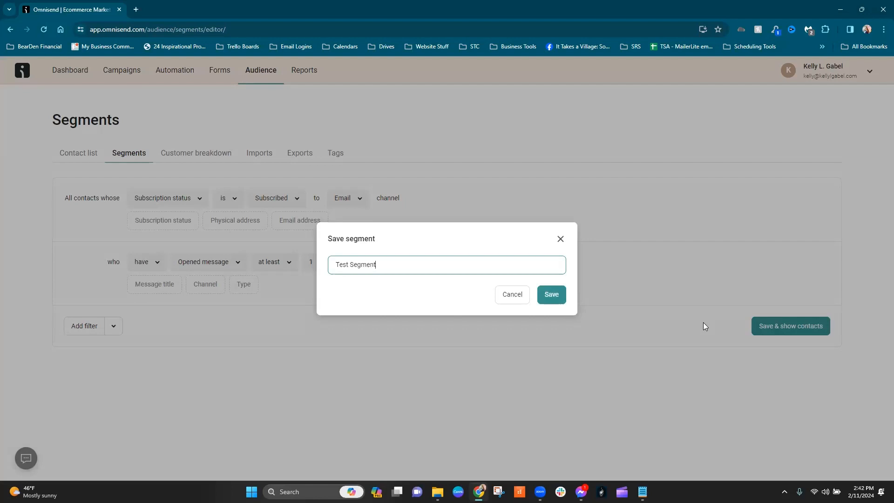
pyautogui.click(552, 295)
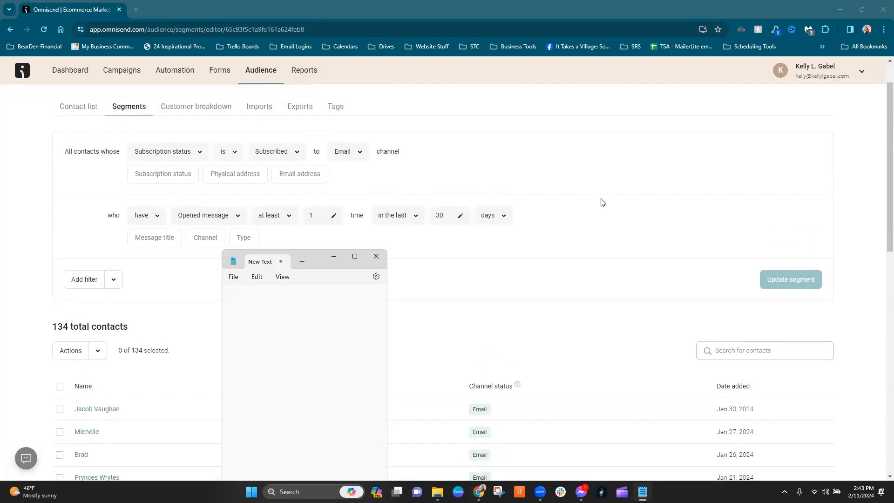
pyautogui.scroll(-1, 491, 216)
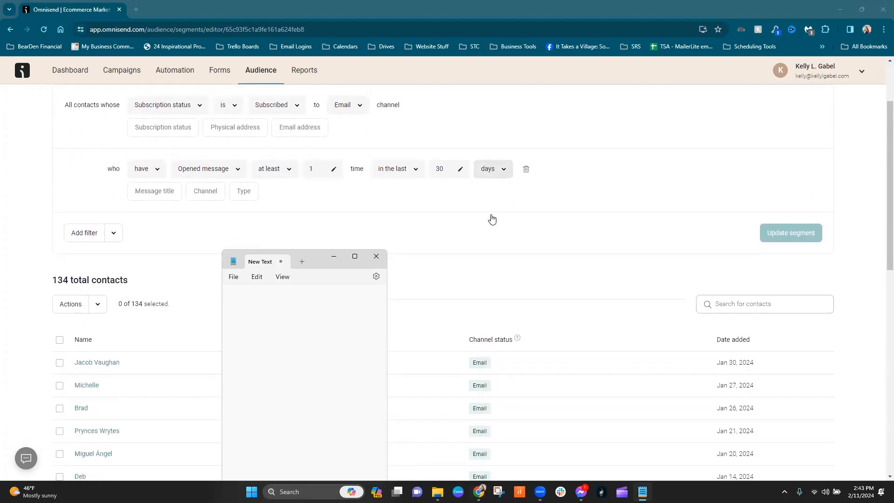